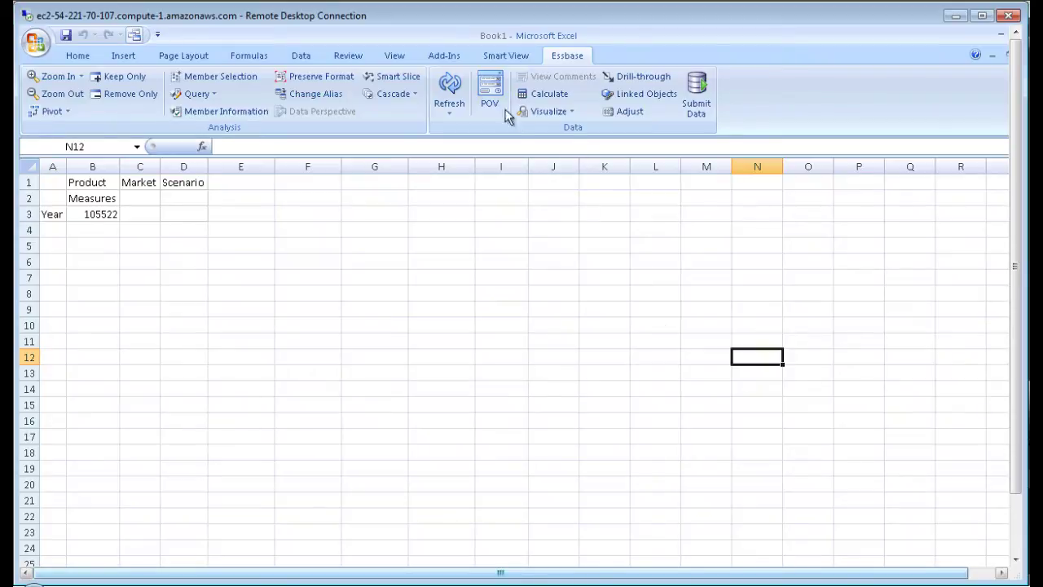
# - Display the POV window, move it closer to the data grid, and hide it again
pyautogui.click(489, 92)
pyautogui.moveTo(689, 347); pyautogui.dragTo(333, 215)
pyautogui.click(489, 91)
# - View the list of available dimensions in Member Selection for the Year cell, and cancel the dialog
pyautogui.click(53, 215)
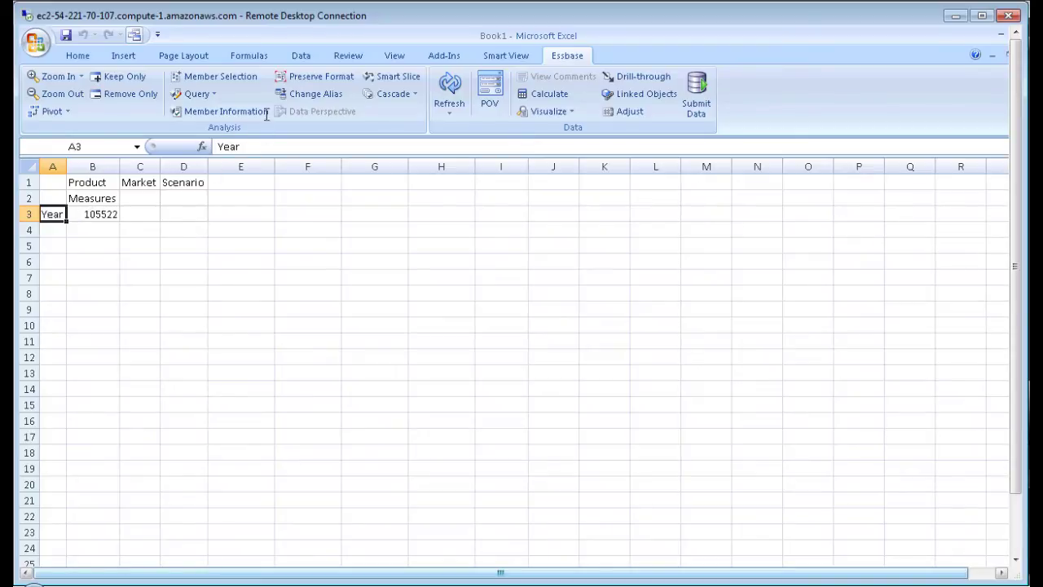
pyautogui.click(237, 75)
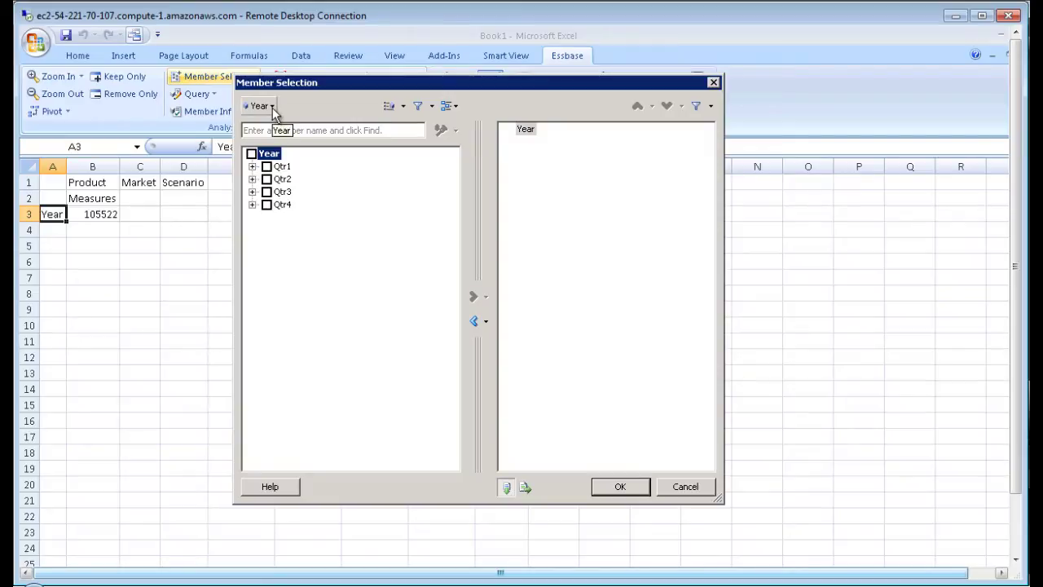
pyautogui.click(272, 107)
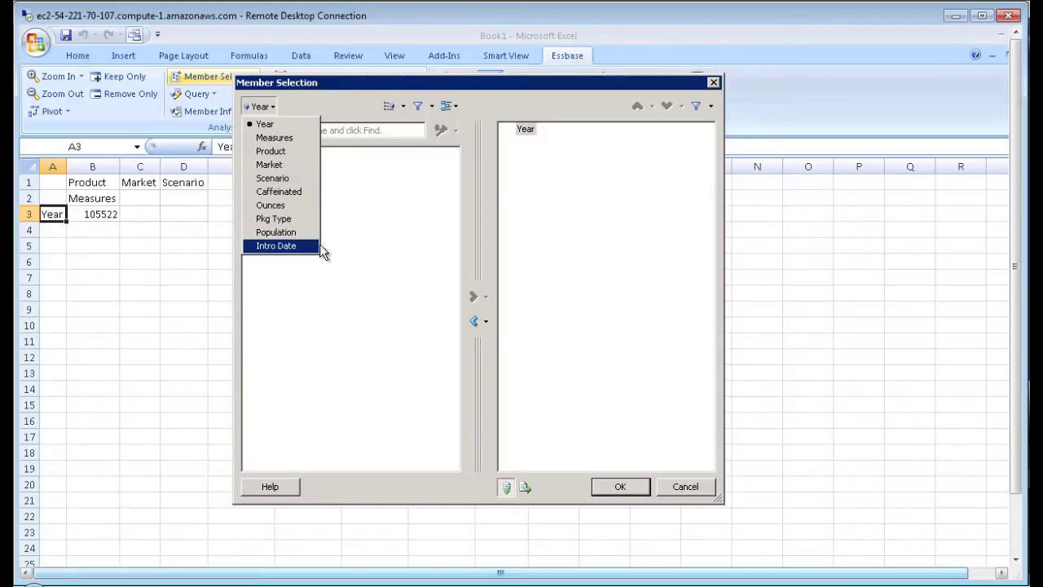
pyautogui.click(699, 488)
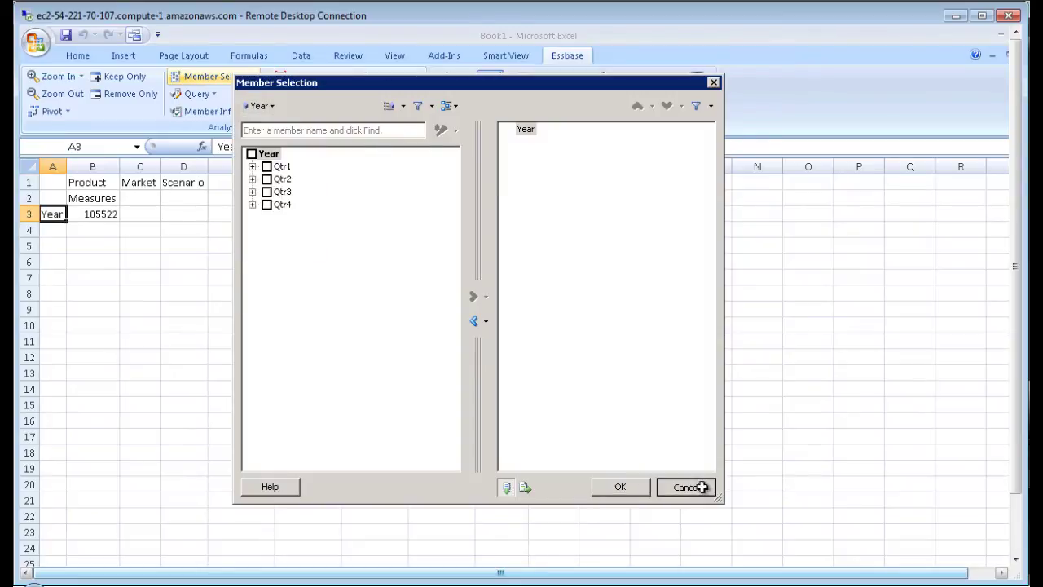
pyautogui.click(695, 487)
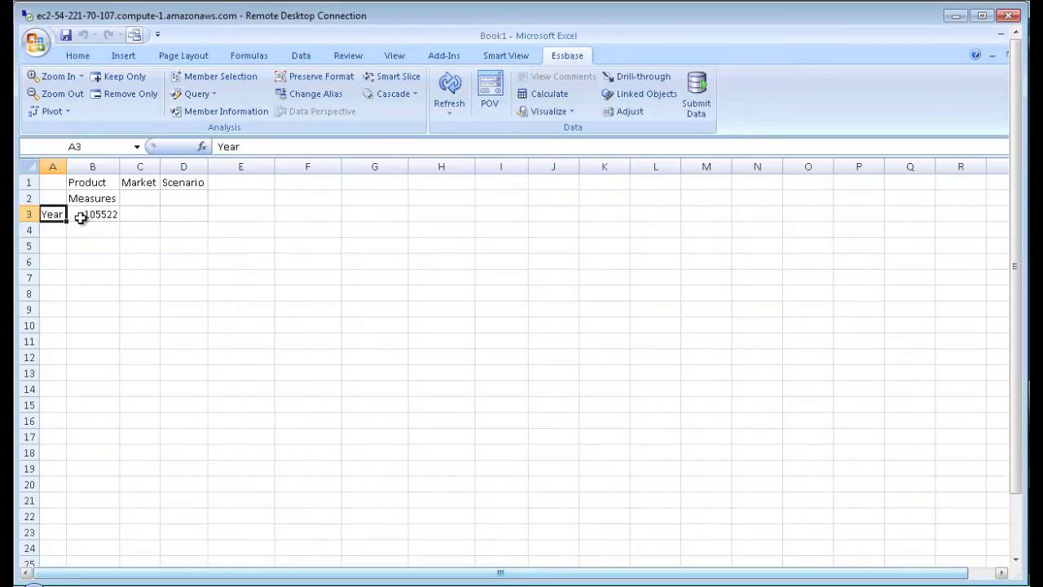
# - Insert a blank column before the Year column and another between Year and Product
pyautogui.click(56, 167)
pyautogui.rightClick(55, 168)
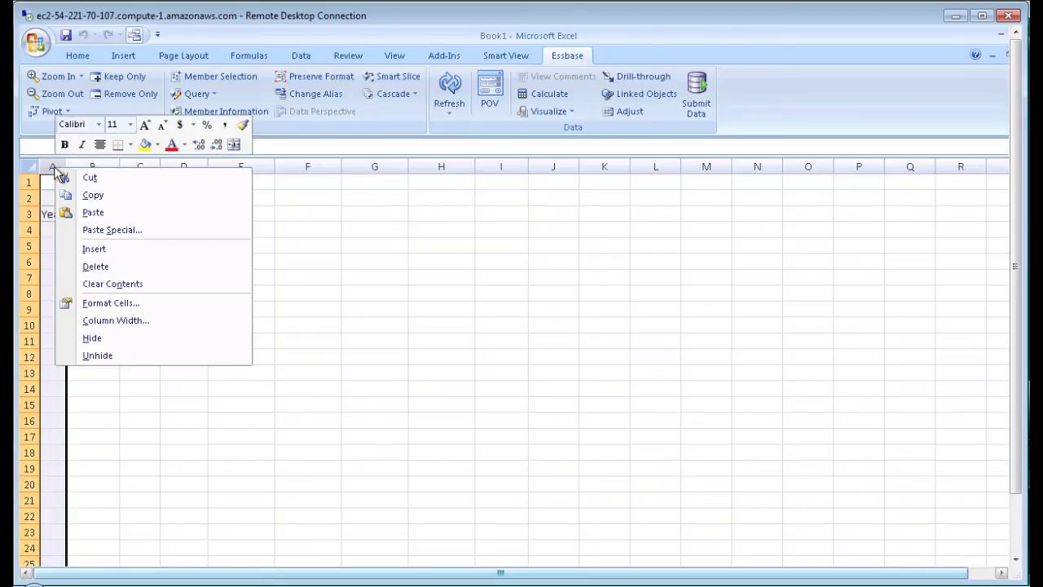
pyautogui.click(119, 249)
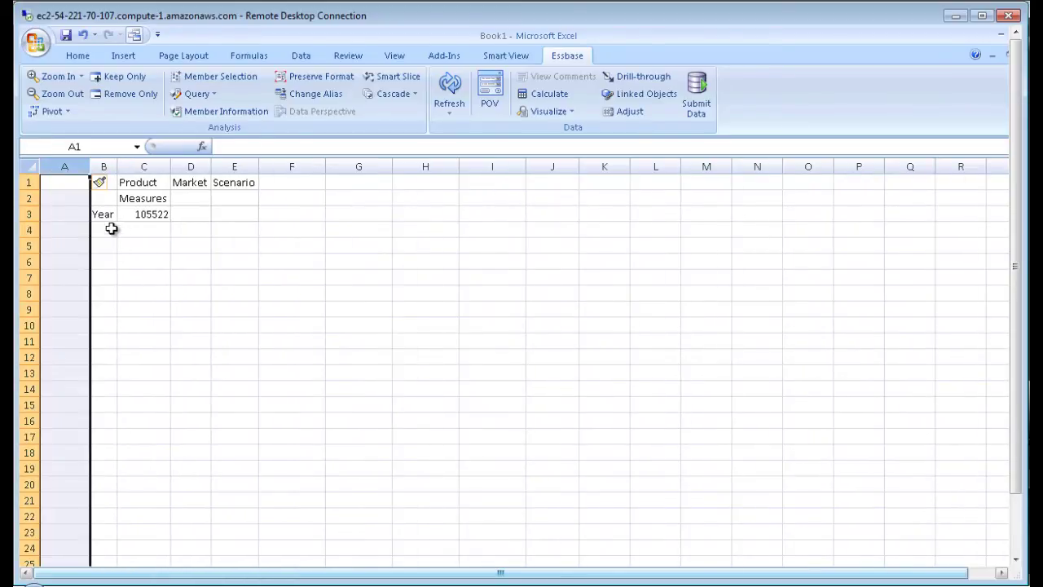
pyautogui.click(143, 167)
pyautogui.rightClick(140, 171)
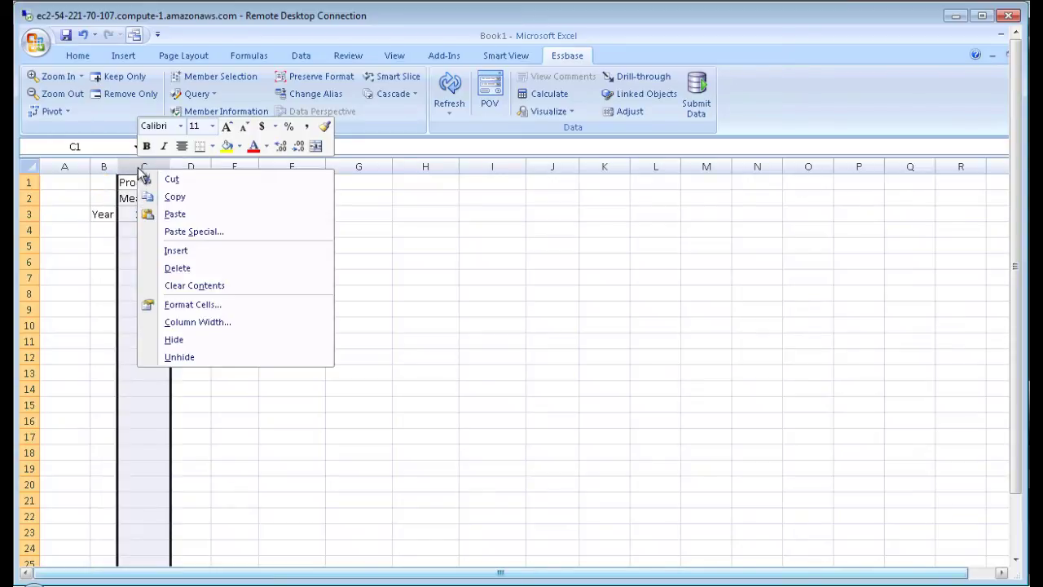
pyautogui.click(188, 250)
# - Place the Pkg Type attribute member in cell C3 through Member Selection, and autofit column C
pyautogui.click(137, 215)
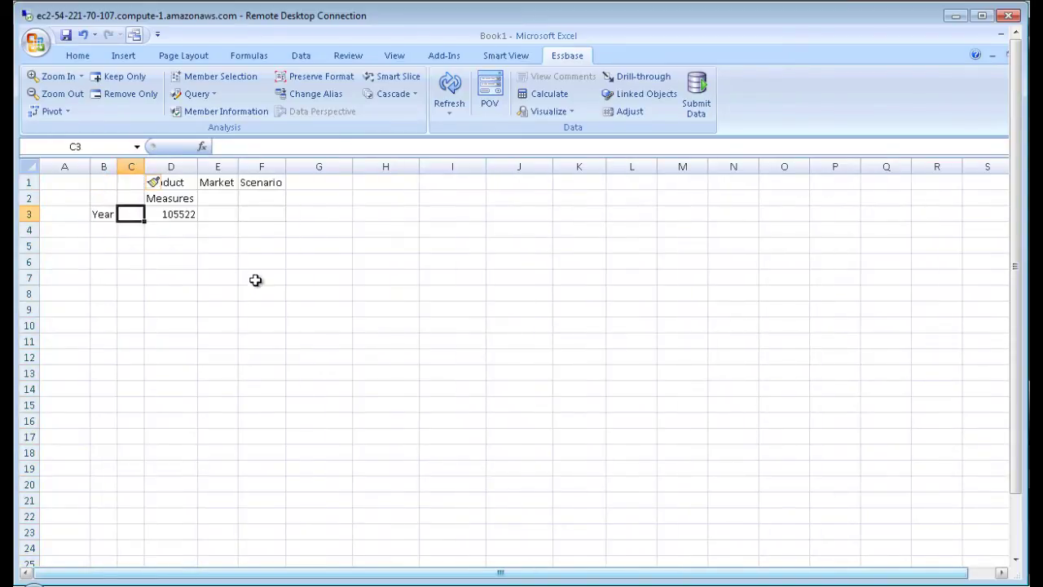
pyautogui.click(247, 77)
pyautogui.click(262, 106)
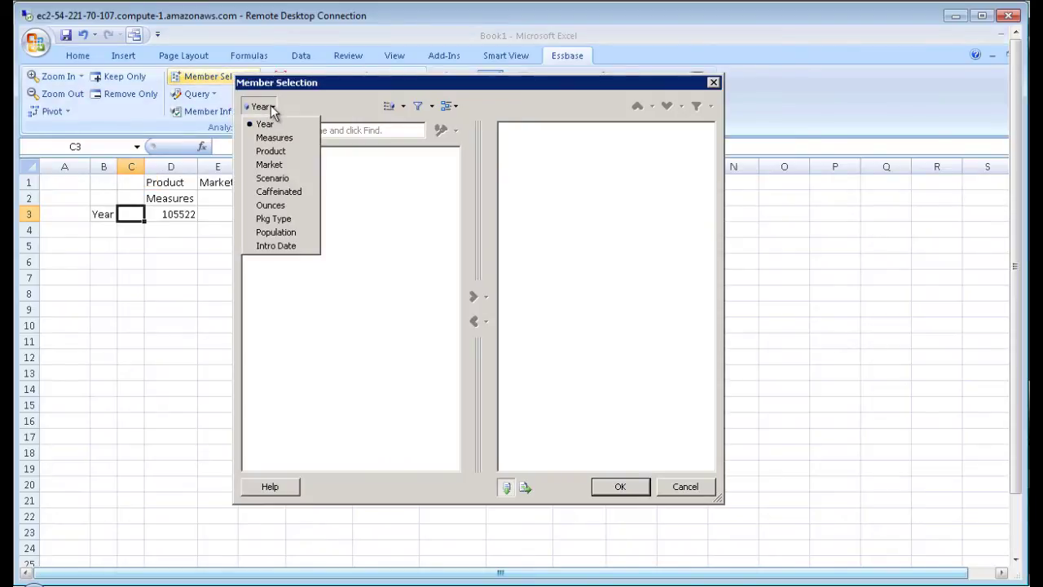
pyautogui.click(286, 221)
pyautogui.click(253, 154)
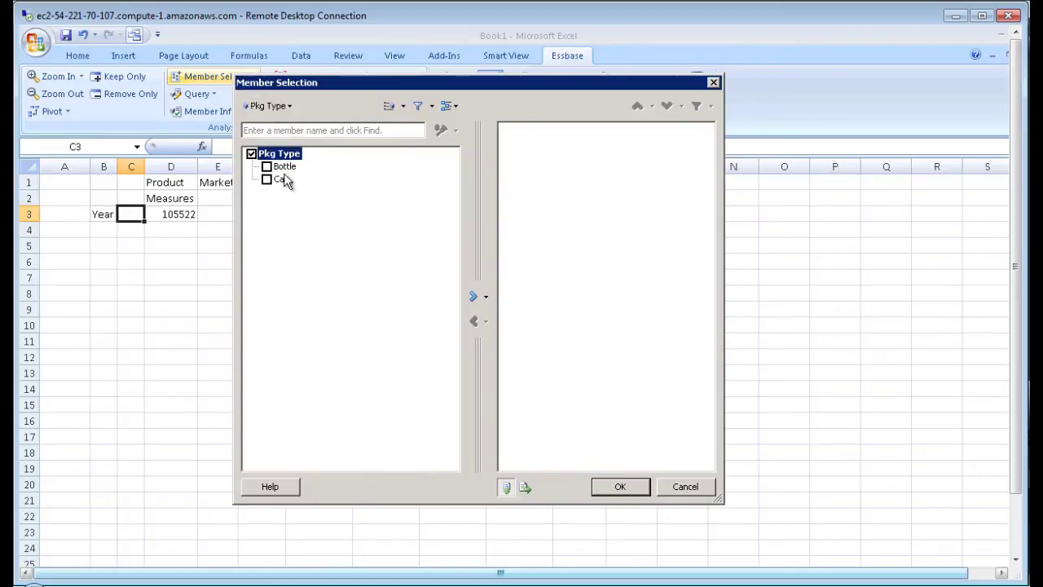
pyautogui.click(475, 299)
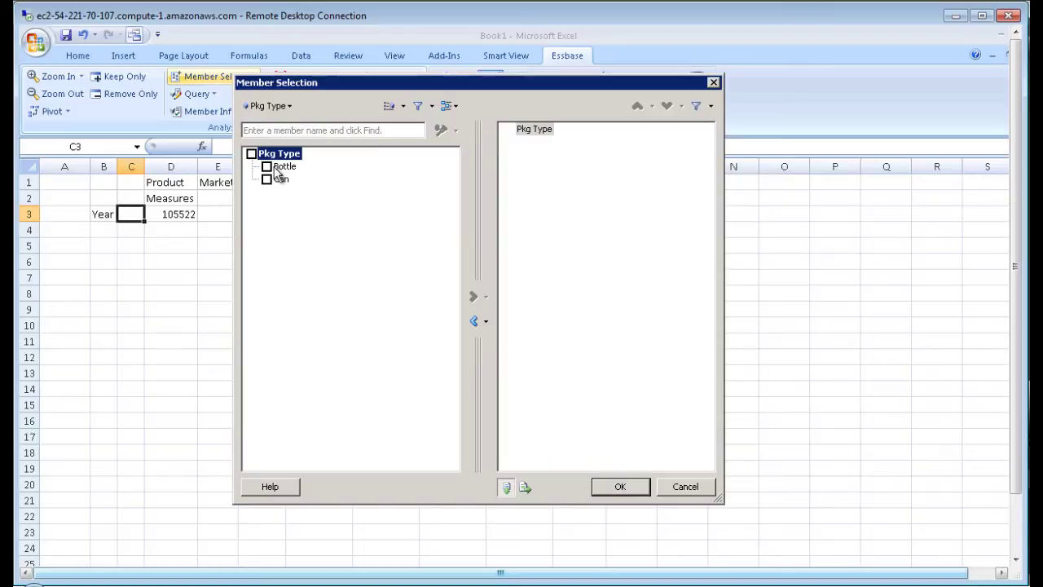
pyautogui.click(621, 489)
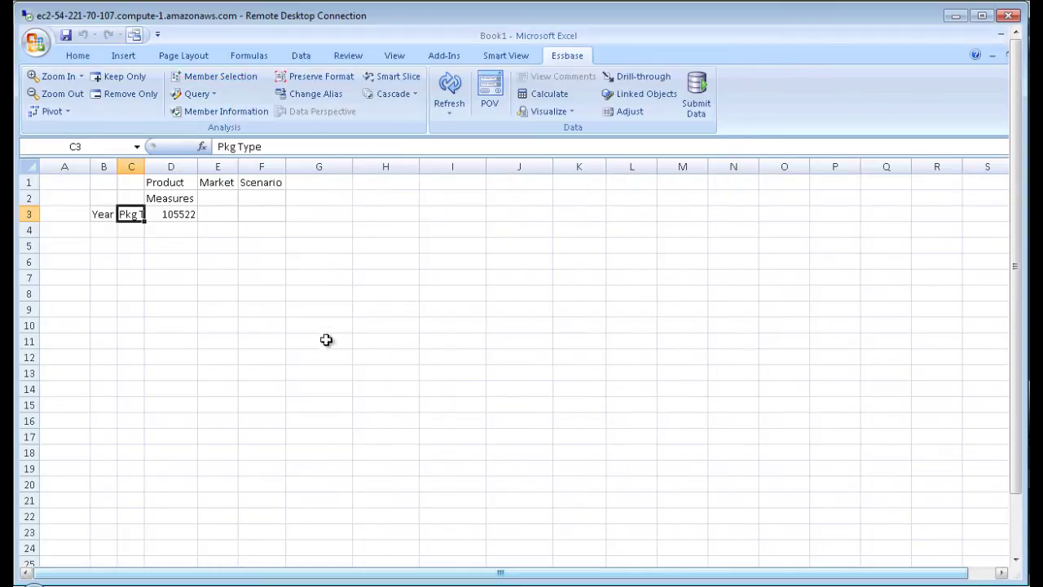
pyautogui.doubleClick(144, 167)
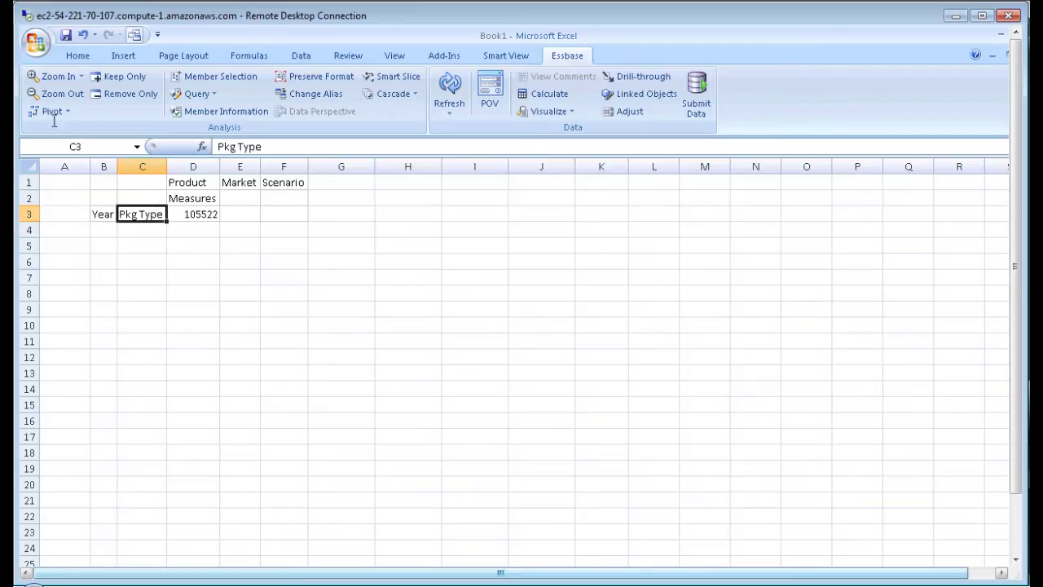
# - Zoom in on Pkg Type in C3, and pivot Year from the rows to the columns
pyautogui.click(56, 76)
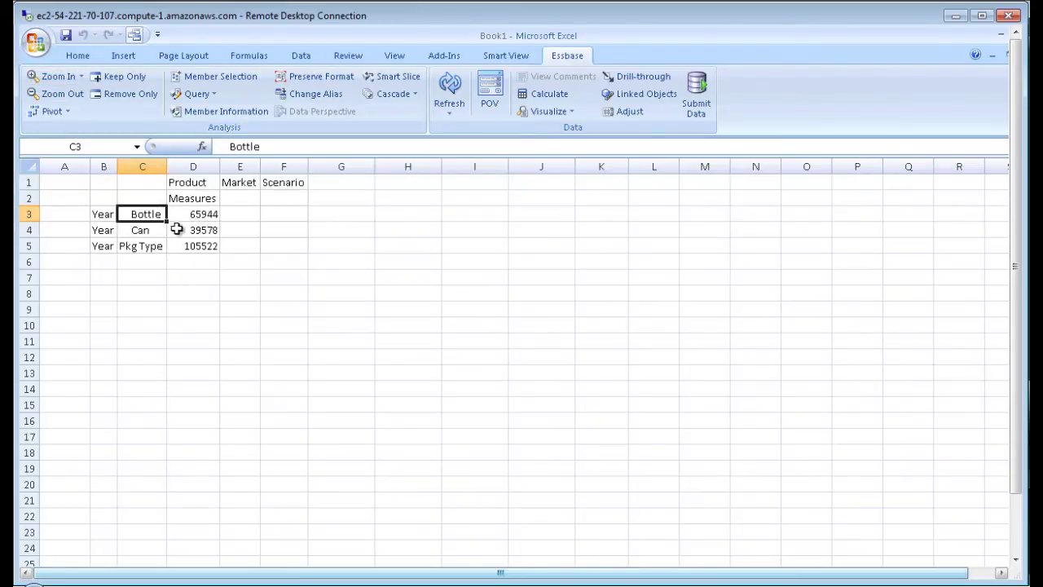
pyautogui.click(109, 214)
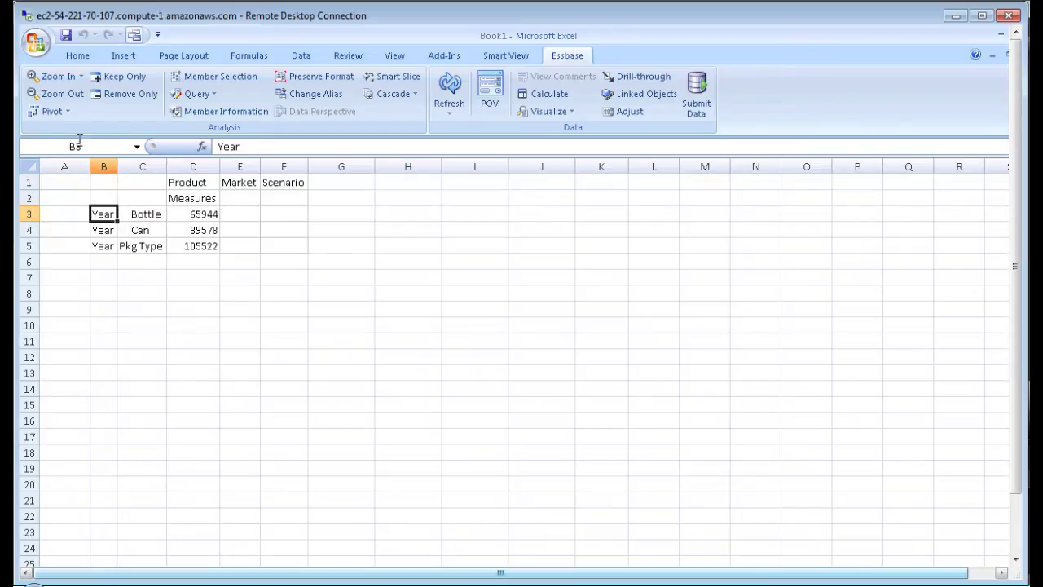
pyautogui.click(51, 112)
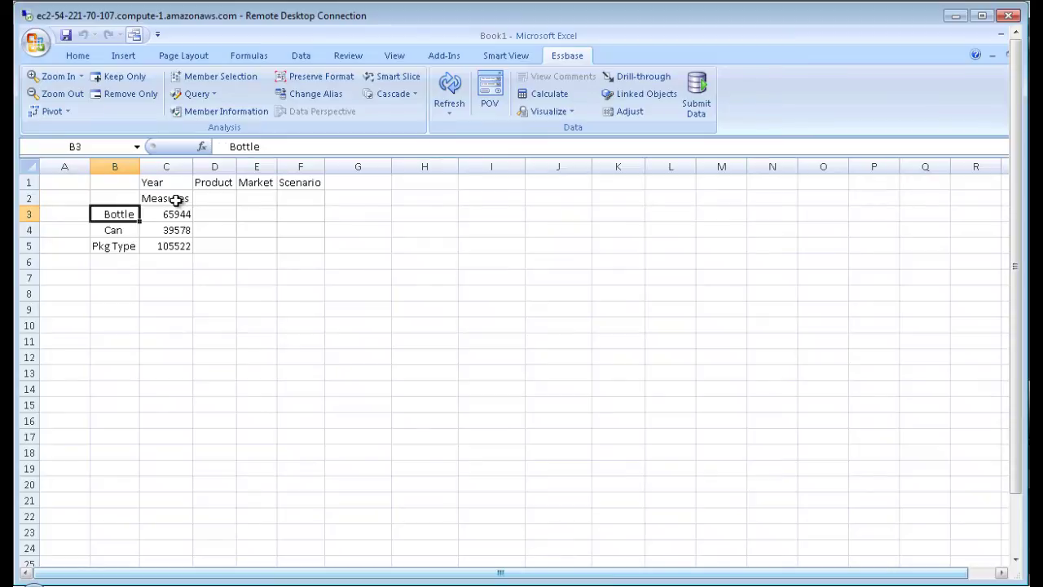
# - Zoom in on Measures in the column header, and drill further into Margin
pyautogui.doubleClick(176, 199)
pyautogui.doubleClick(159, 199)
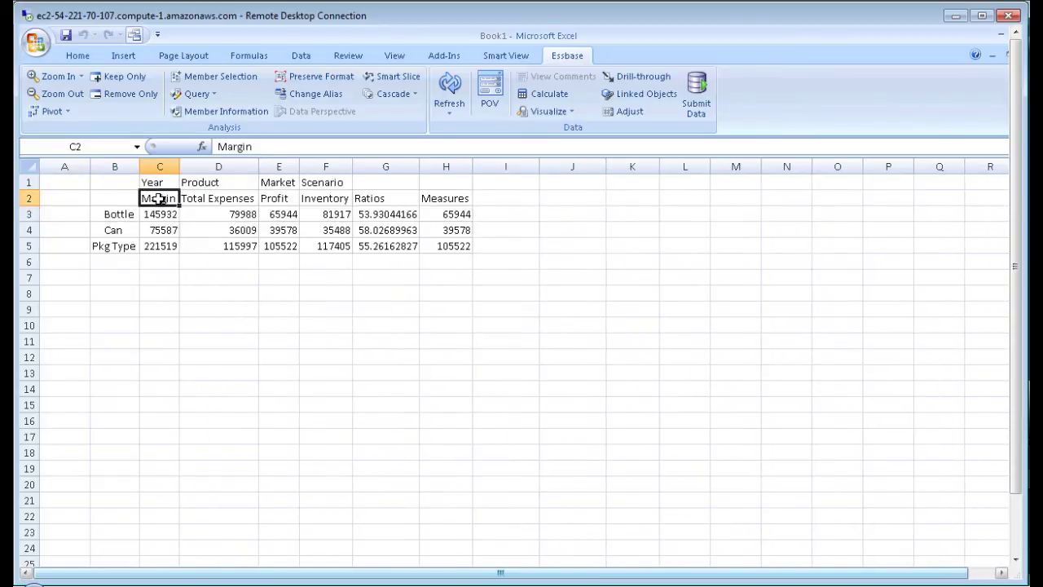
pyautogui.doubleClick(159, 199)
# - Try Remove Only on the Sales, COGS and Margin members, and undo the removal
pyautogui.moveTo(159, 199); pyautogui.dragTo(250, 199)
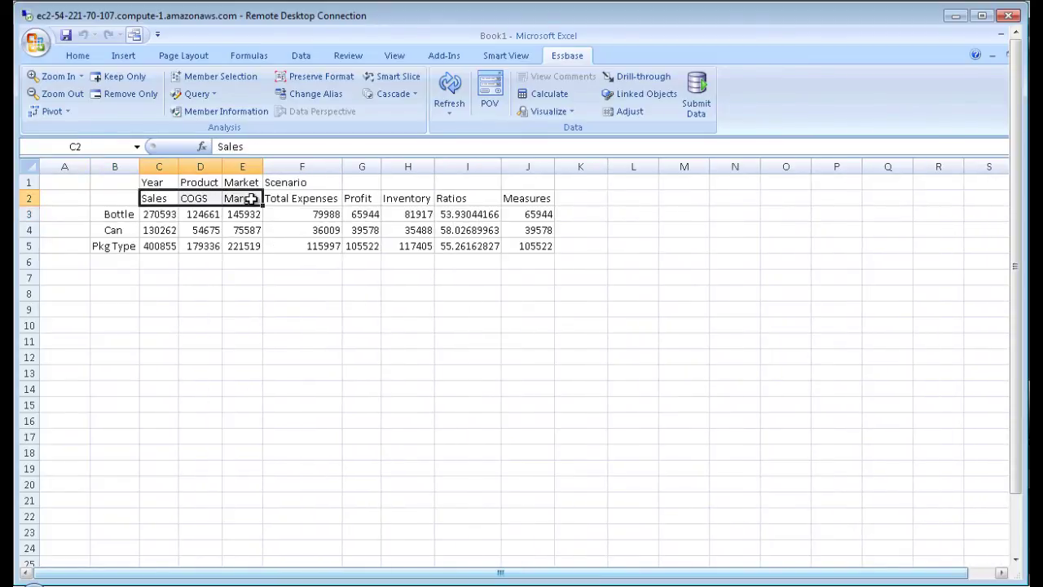
pyautogui.click(129, 94)
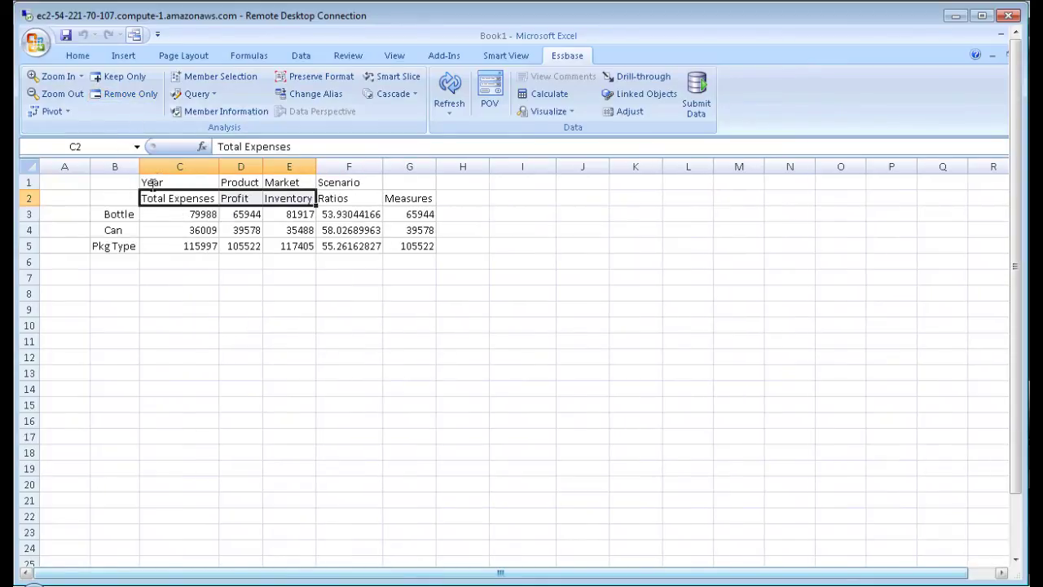
pyautogui.click(510, 55)
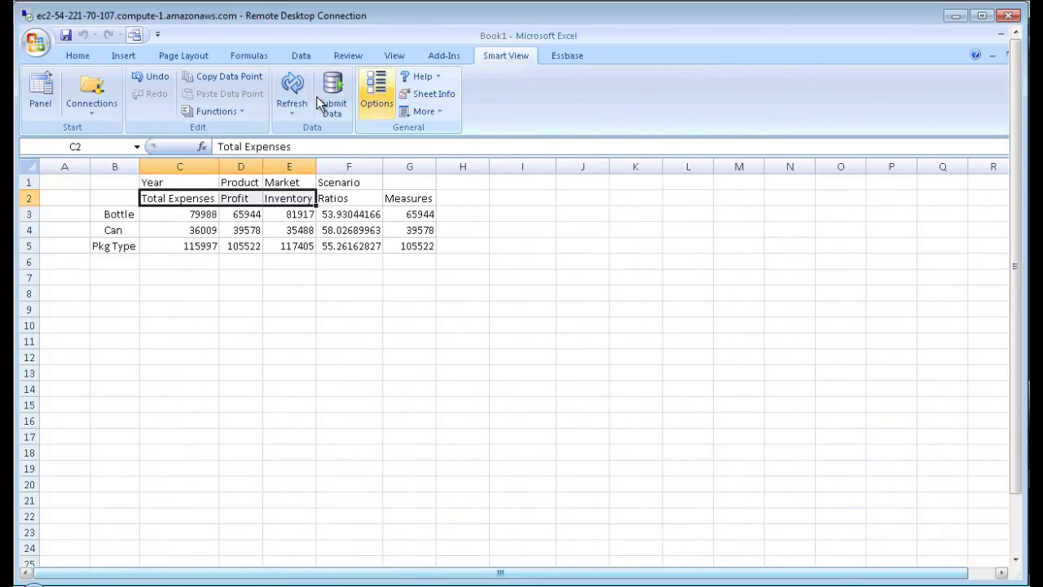
pyautogui.click(168, 78)
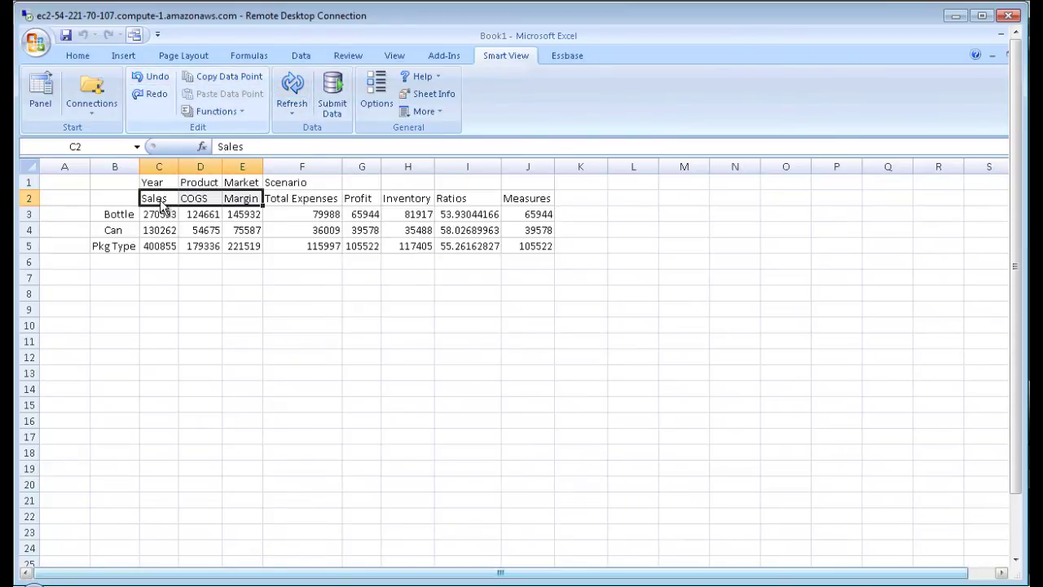
# - Keep only the Sales, COGS and Margin members in the column header
pyautogui.click(565, 56)
pyautogui.click(130, 94)
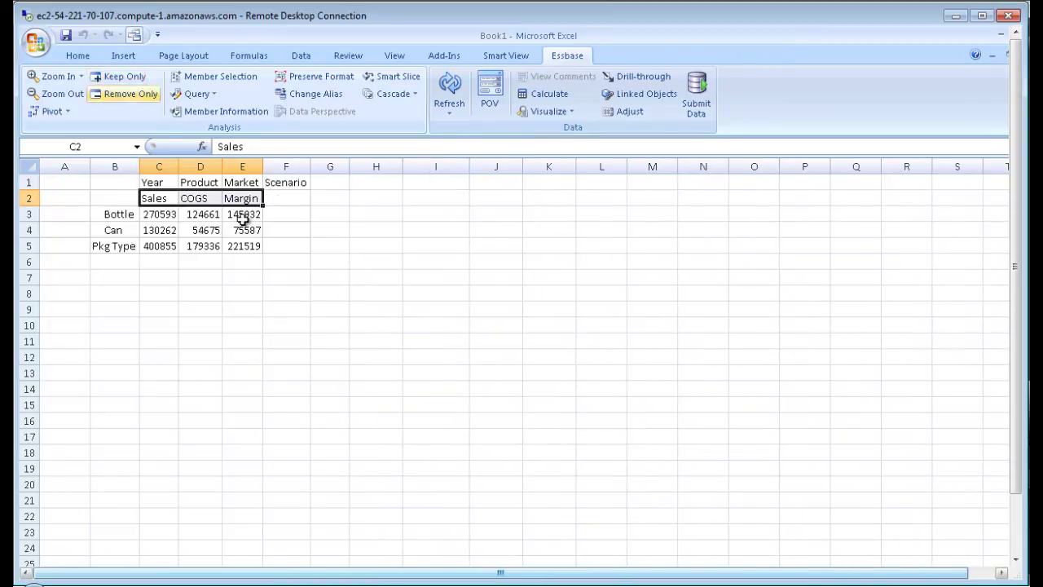
pyautogui.click(339, 248)
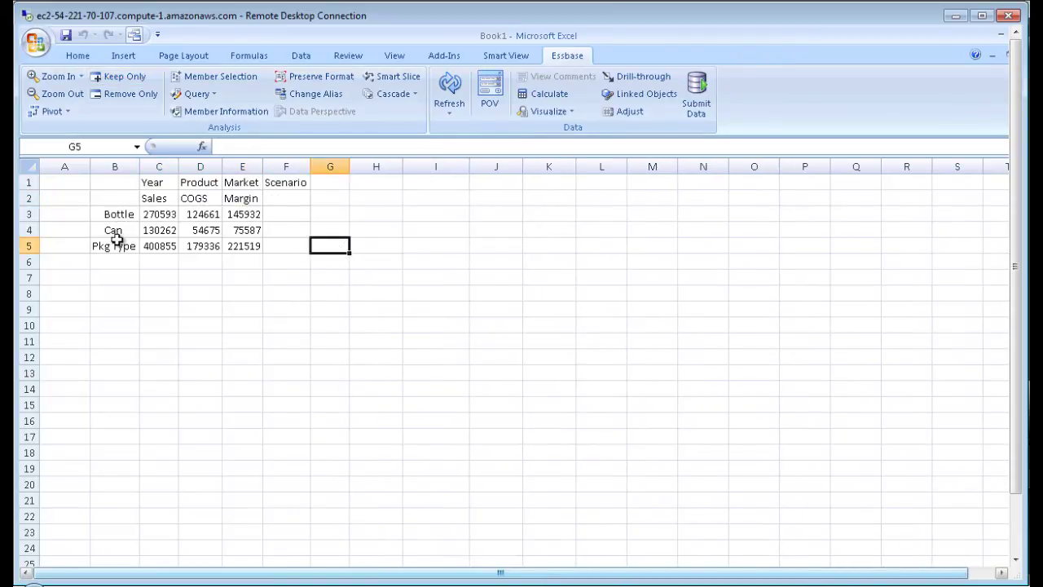
# - Examine the Bottle and Can values for Sales, COGS and Margin
pyautogui.moveTo(126, 246); pyautogui.dragTo(254, 232)
pyautogui.click(156, 214)
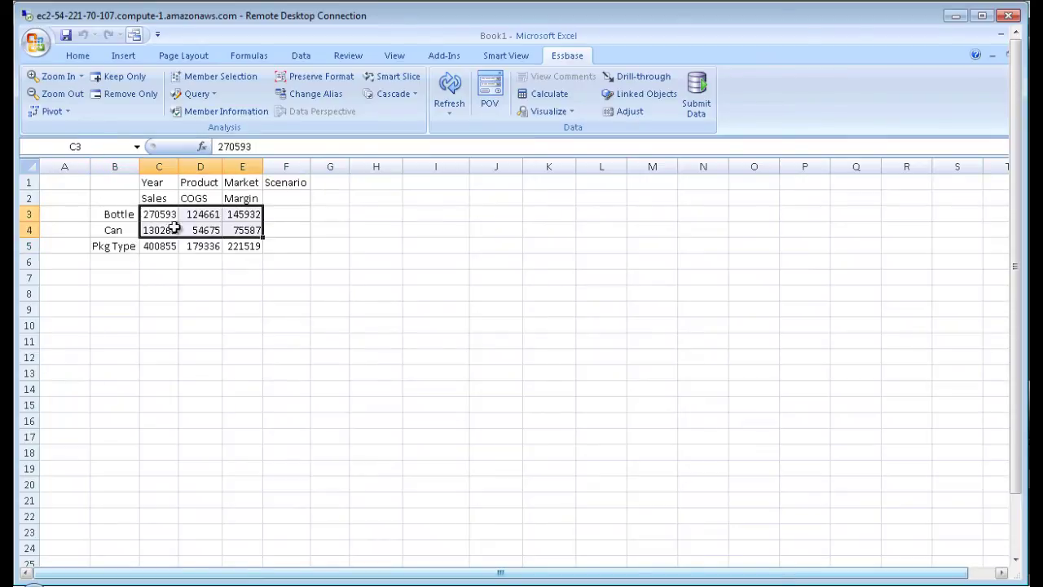
pyautogui.click(122, 215)
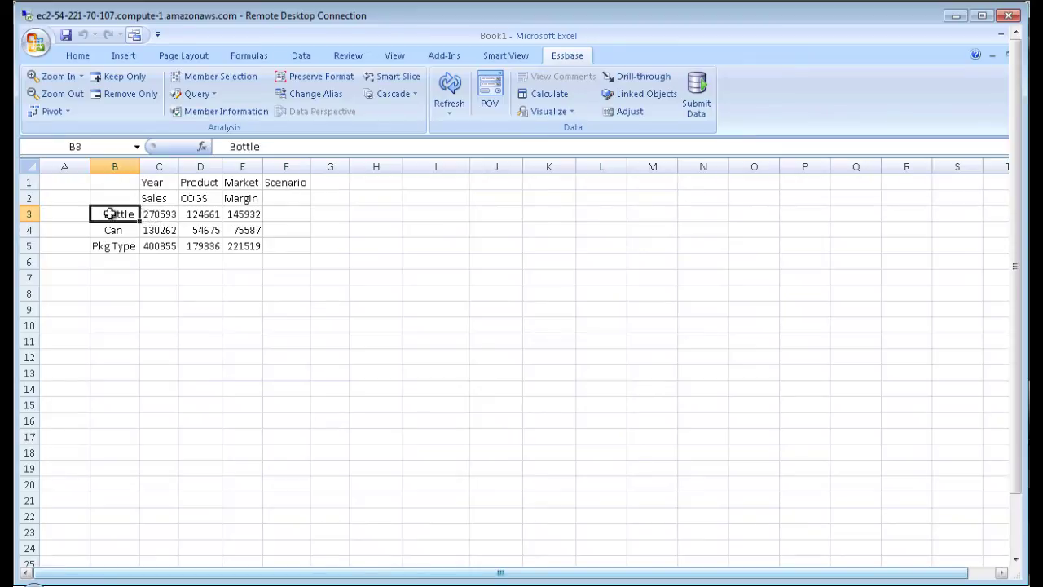
# - Enter "attribute calculations" in cell A3 with column A fitted to it, and zoom in to its member calculations
pyautogui.click(69, 217)
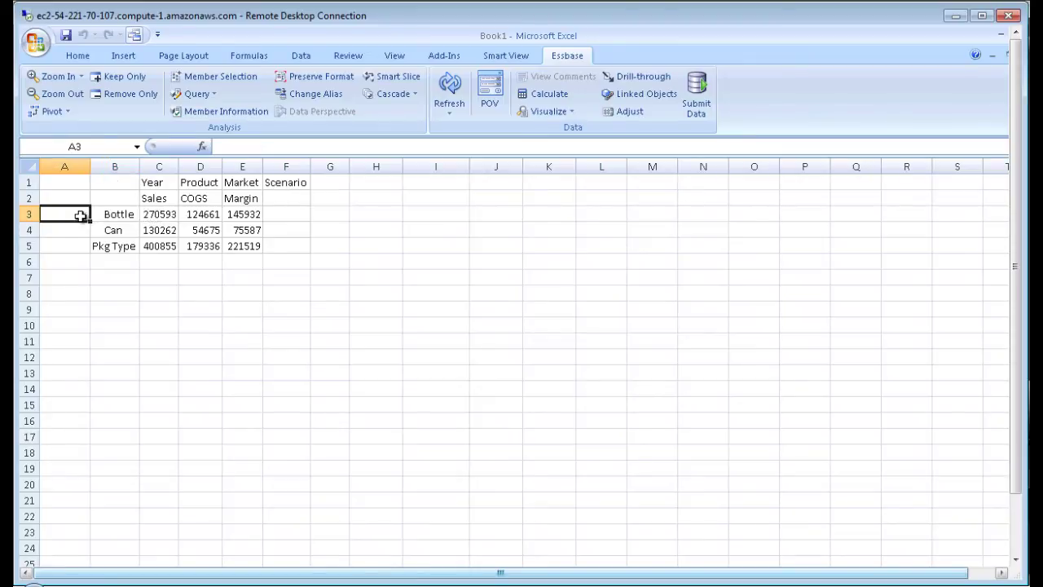
pyautogui.write('attribu')
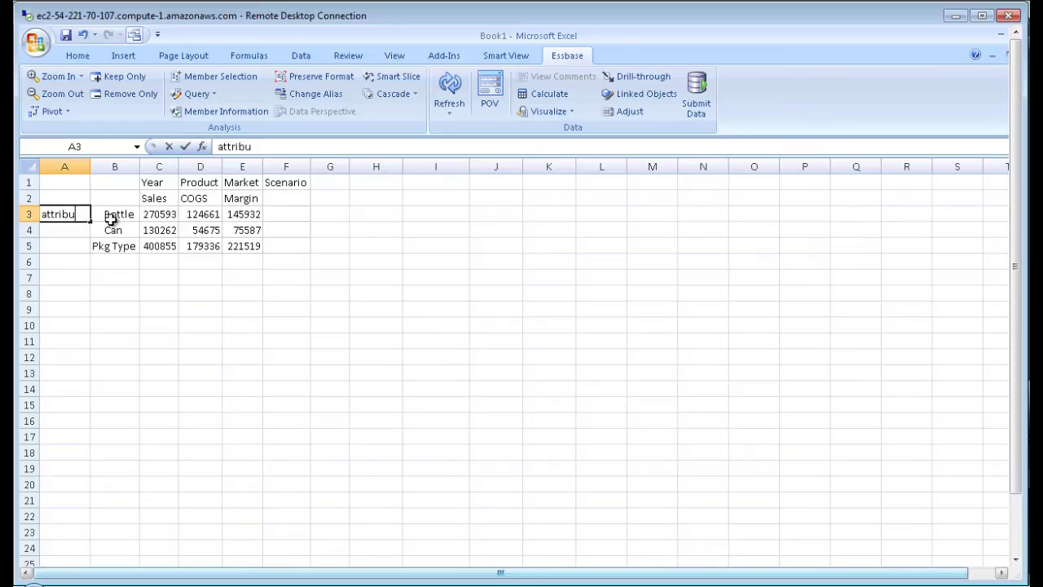
pyautogui.write('te cal')
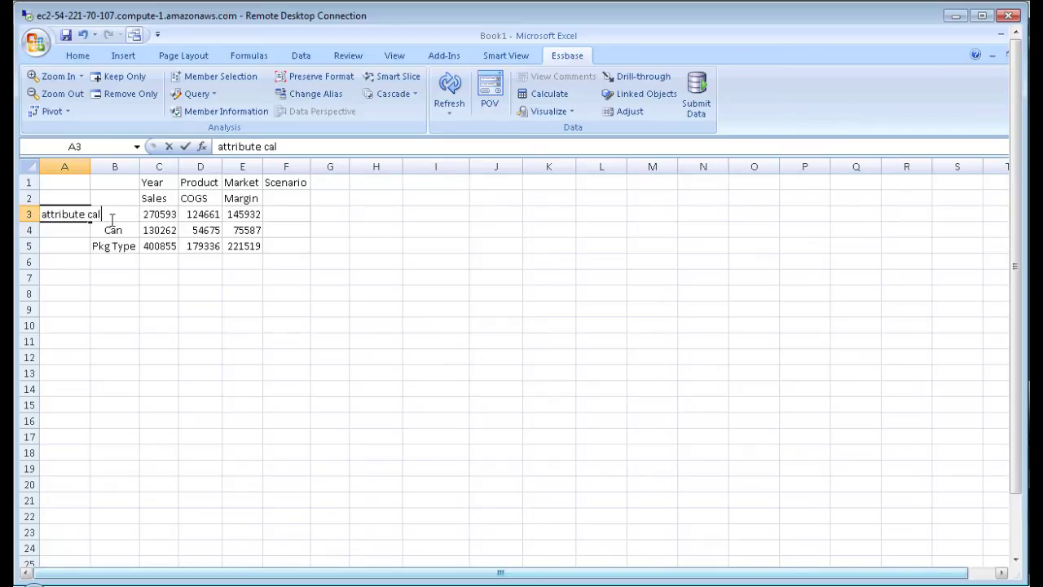
pyautogui.write('culations')
pyautogui.press('Return')
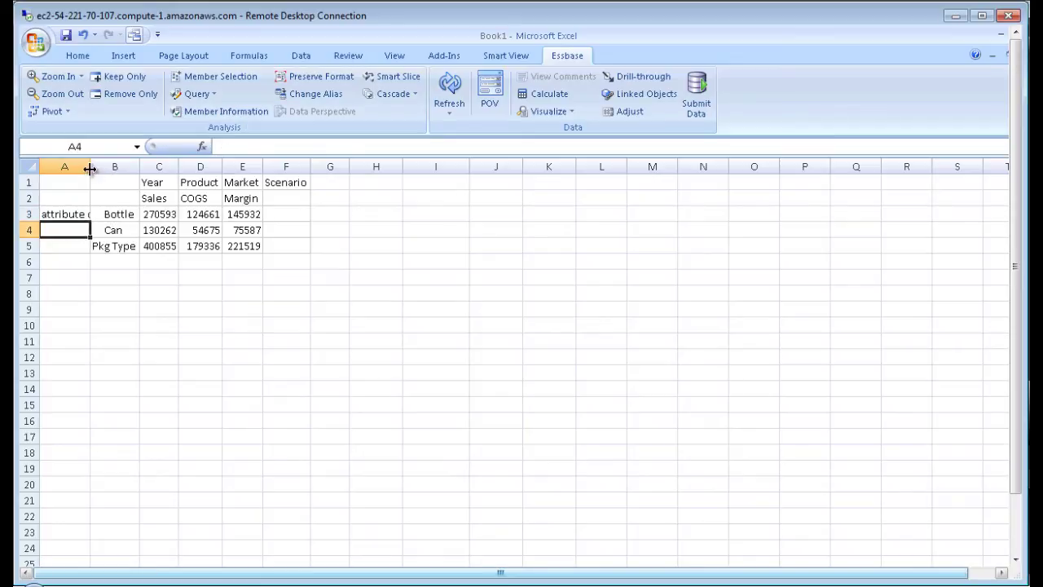
pyautogui.doubleClick(91, 166)
pyautogui.doubleClick(101, 213)
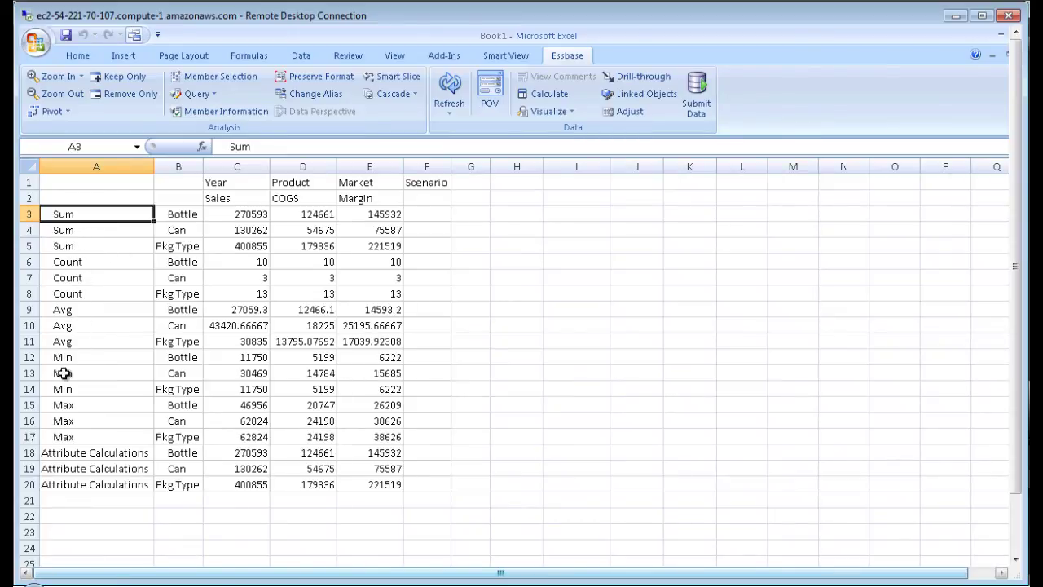
# - Try to pivot the attribute calculations from the rows to the columns, and undo that pivot
pyautogui.click(74, 278)
pyautogui.moveTo(76, 278); pyautogui.dragTo(146, 273)
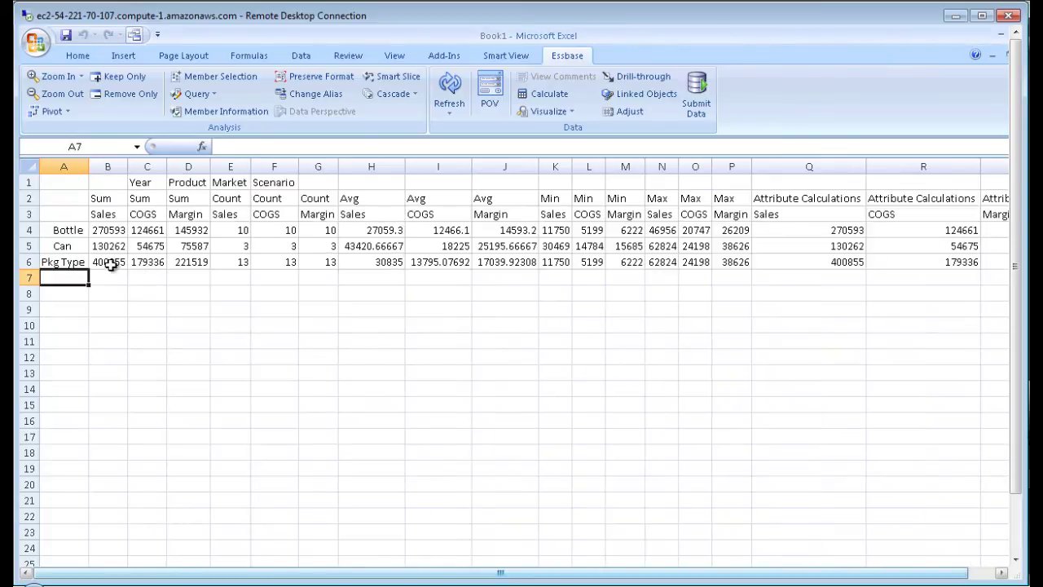
pyautogui.click(509, 55)
pyautogui.click(154, 78)
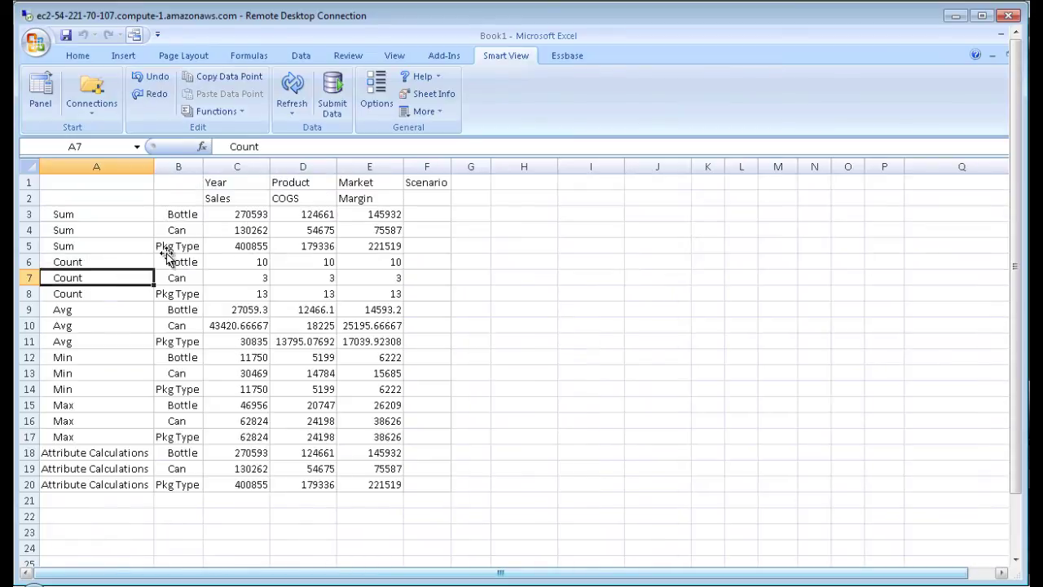
# - Pivot the Pkg Type members into column A so they come before the attribute calculations in the rows
pyautogui.click(165, 244)
pyautogui.moveTo(114, 258); pyautogui.dragTo(96, 253)
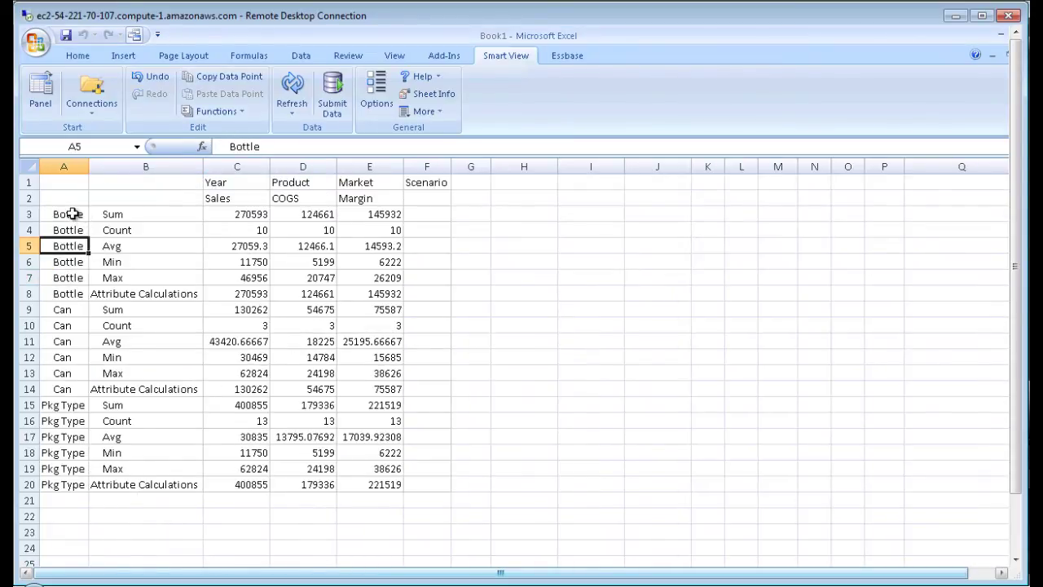
# - Examine the Sum, Count, Avg, Min and Max rows for Bottle, including their Sales values
pyautogui.click(76, 215)
pyautogui.click(123, 215)
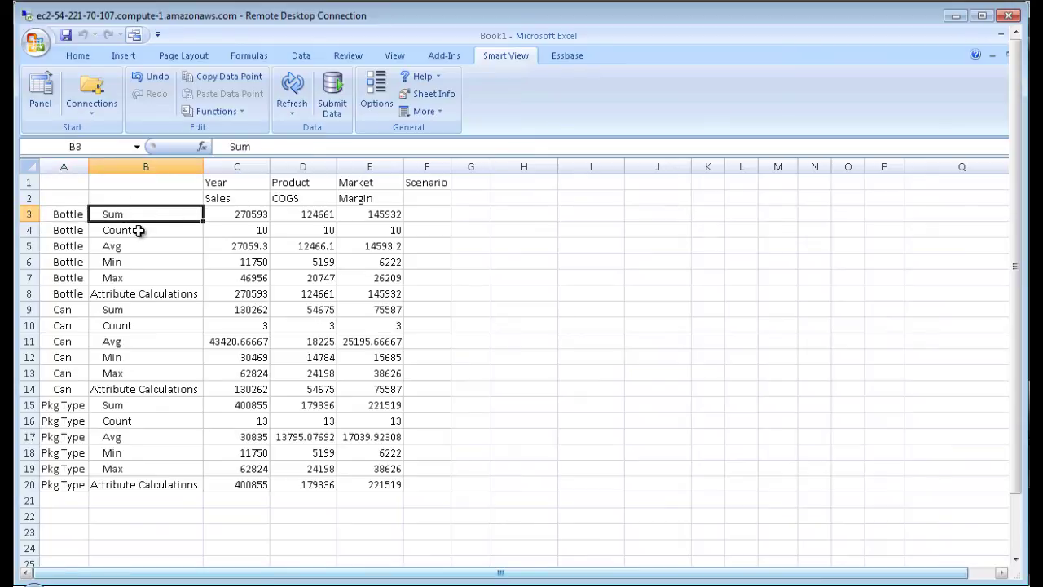
pyautogui.click(139, 229)
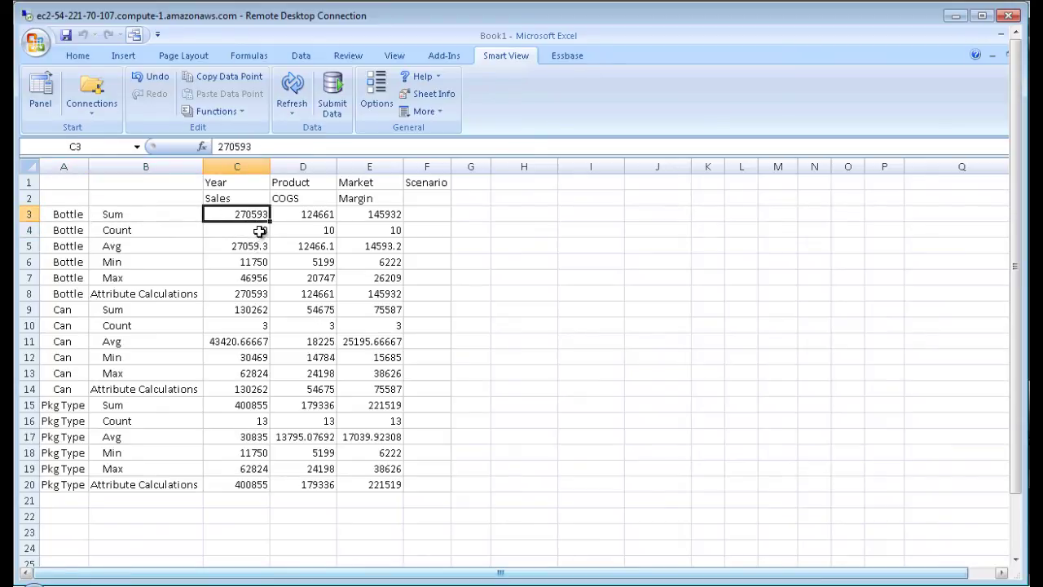
pyautogui.click(259, 231)
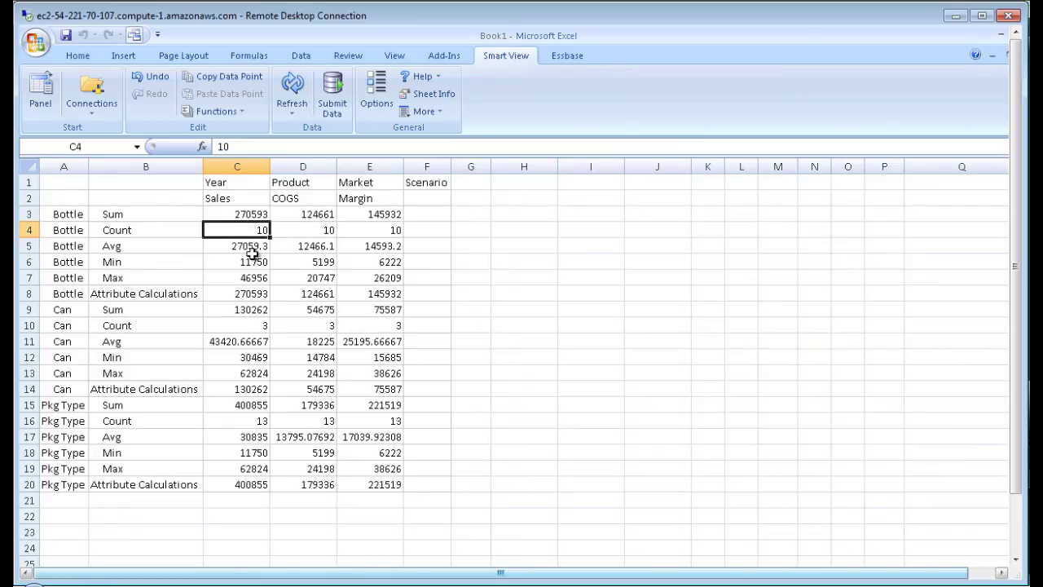
pyautogui.click(259, 245)
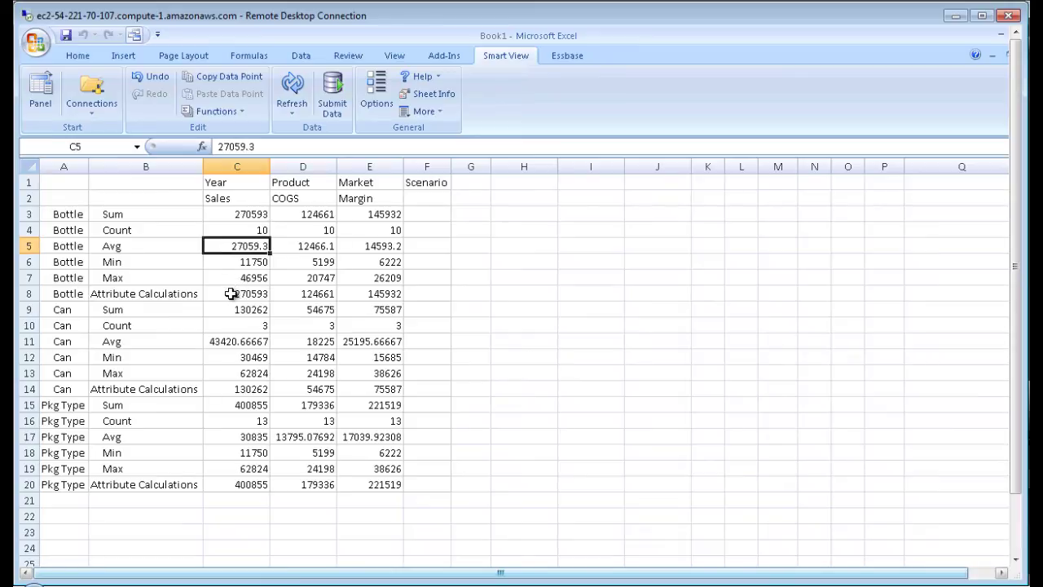
pyautogui.click(147, 264)
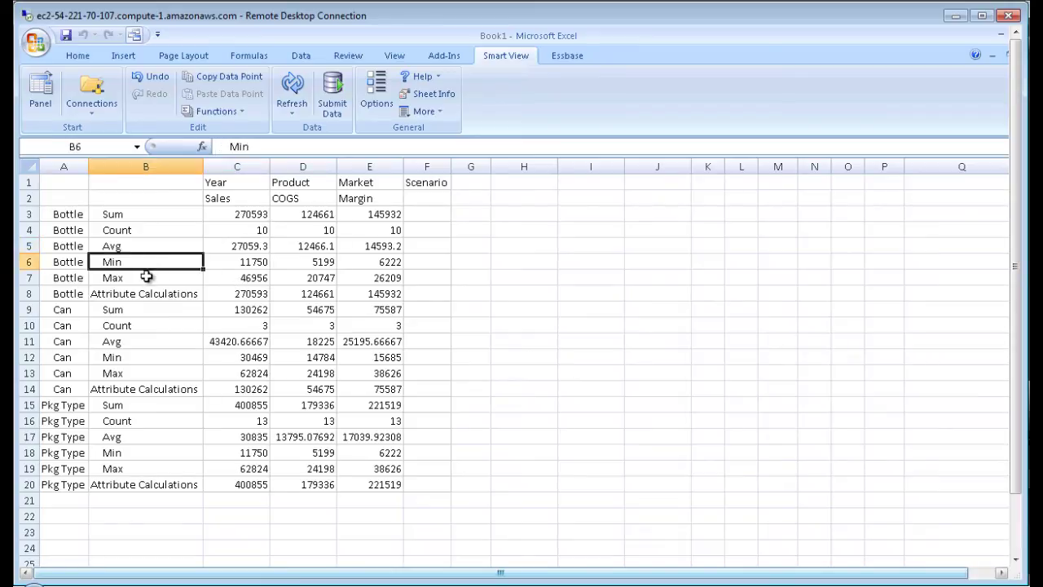
pyautogui.click(148, 278)
pyautogui.click(506, 295)
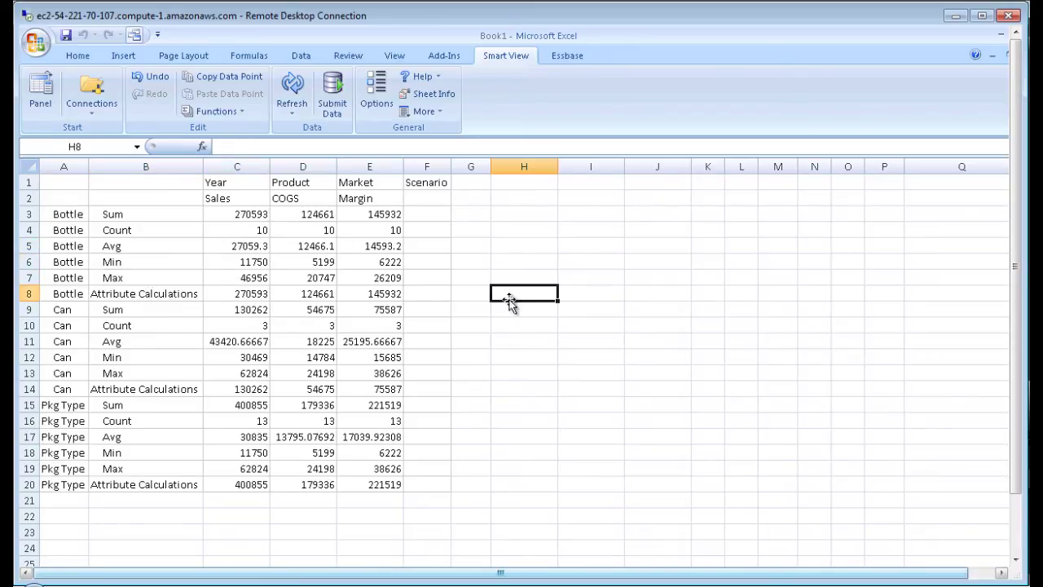